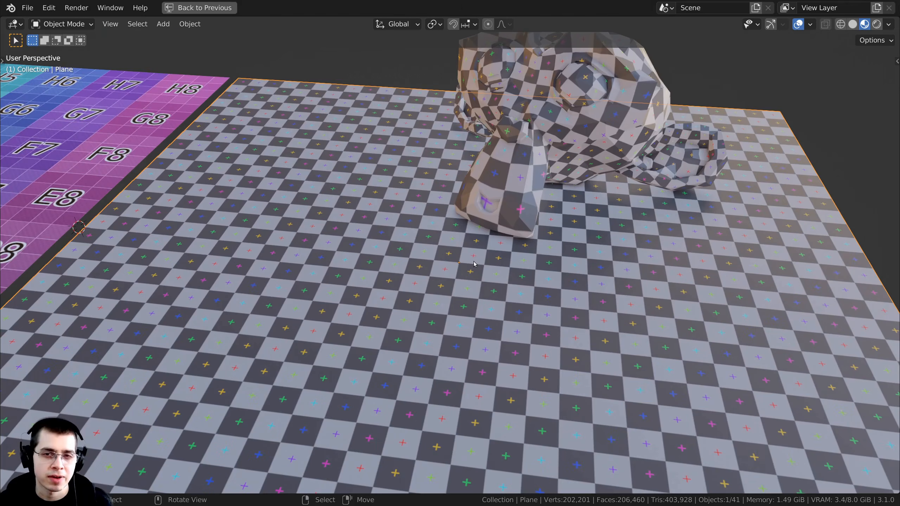
Step: Examine the grid-textured planes, monkey head and cube from several angles in the maximized 3D viewport
middle_drag(516, 281, 417, 273)
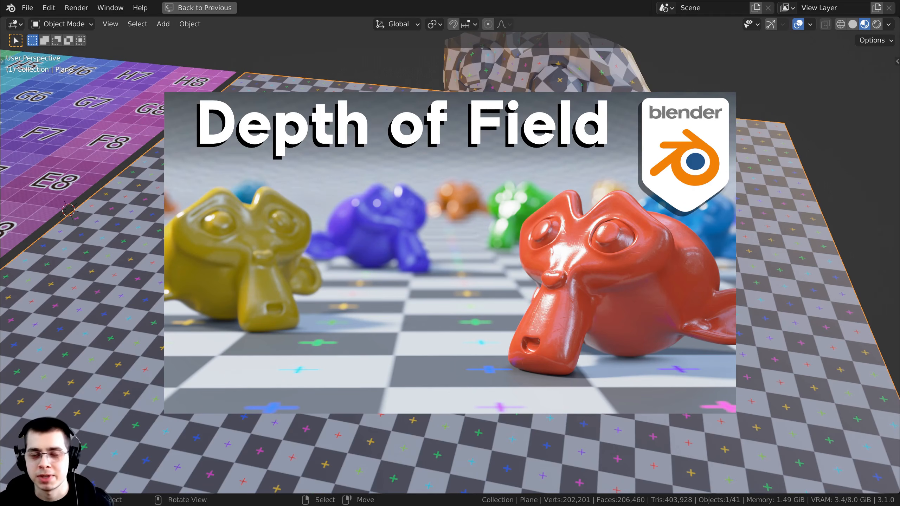
middle_drag(418, 273, 510, 240)
scroll(525, 247, down, 3)
scroll(440, 242, up, 1)
shift+middle_drag(381, 244, 468, 239)
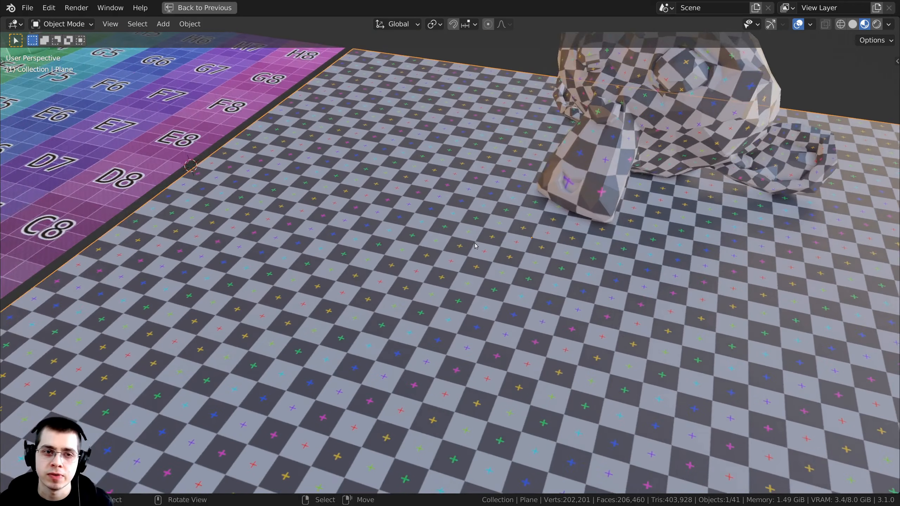
scroll(468, 239, down, 2)
shift+middle_drag(164, 139, 297, 189)
shift+middle_drag(410, 231, 384, 217)
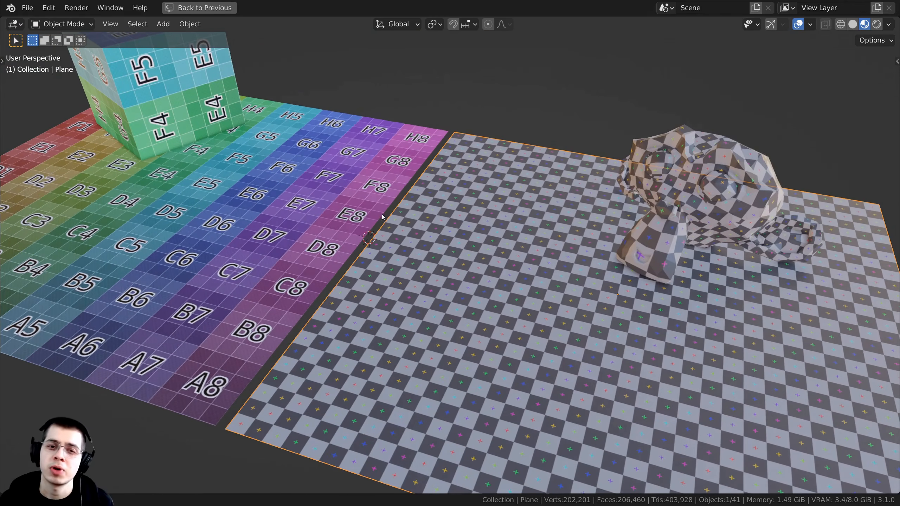
shift+middle_drag(470, 287, 468, 283)
Step: Restore the multi-editor layout from the maximized viewport and set the image area to the UV Editor
key(ctrl+space)
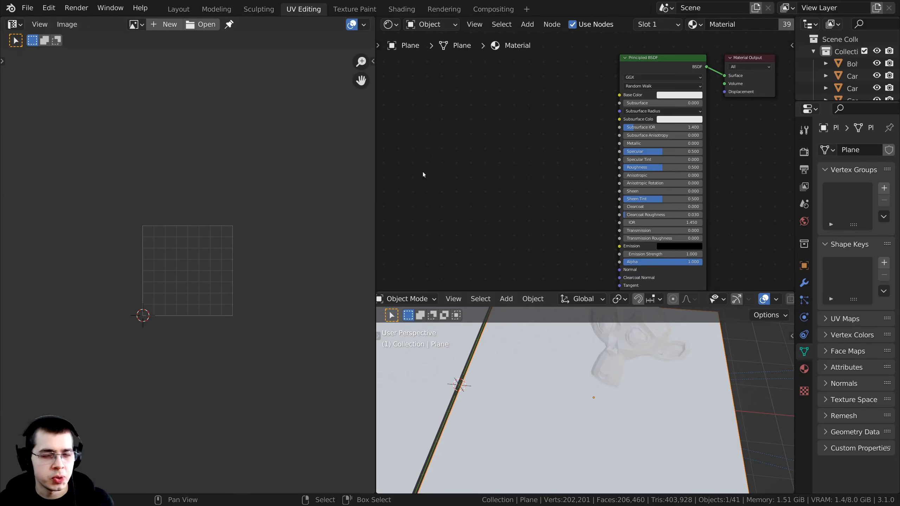
middle_drag(495, 175, 502, 206)
scroll(604, 149, up, 1)
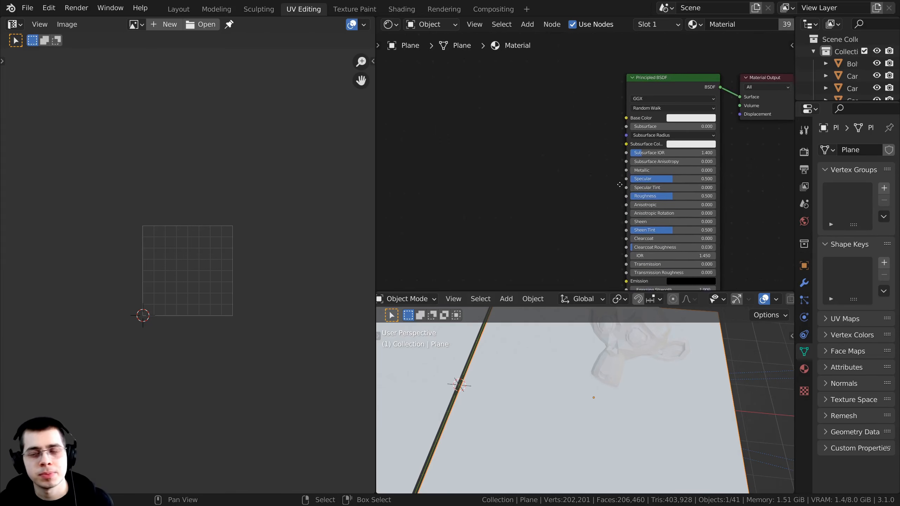
middle_drag(604, 141, 602, 117)
click(14, 25)
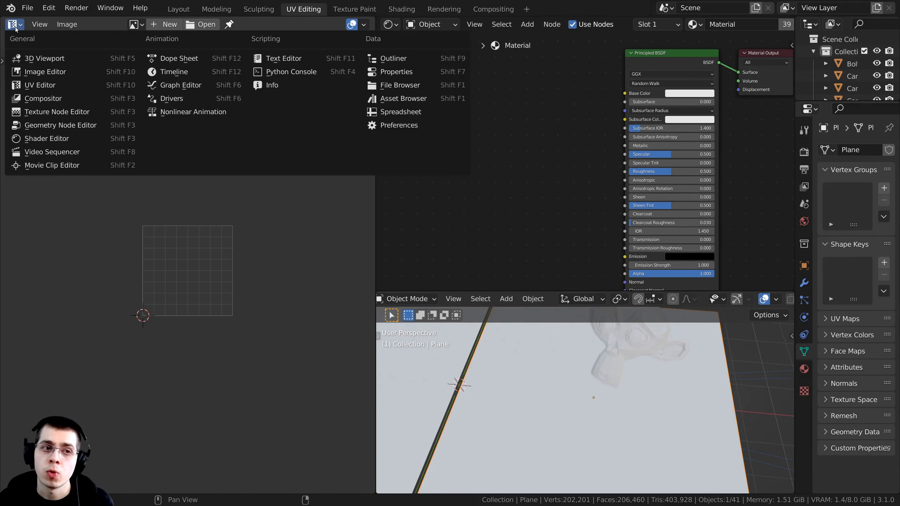
click(43, 85)
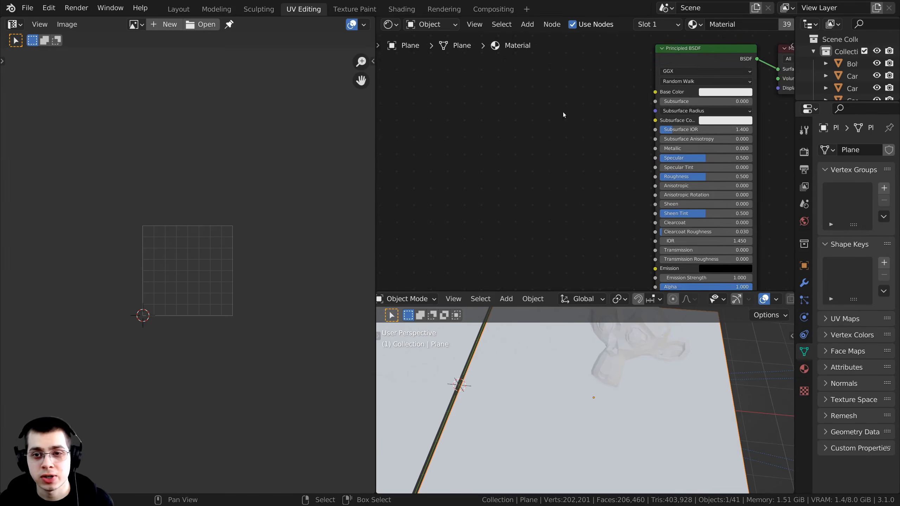
Step: Add an Image Texture node beside the Principled BSDF in the material of the plane under the monkey head
key(shift+a)
click(492, 85)
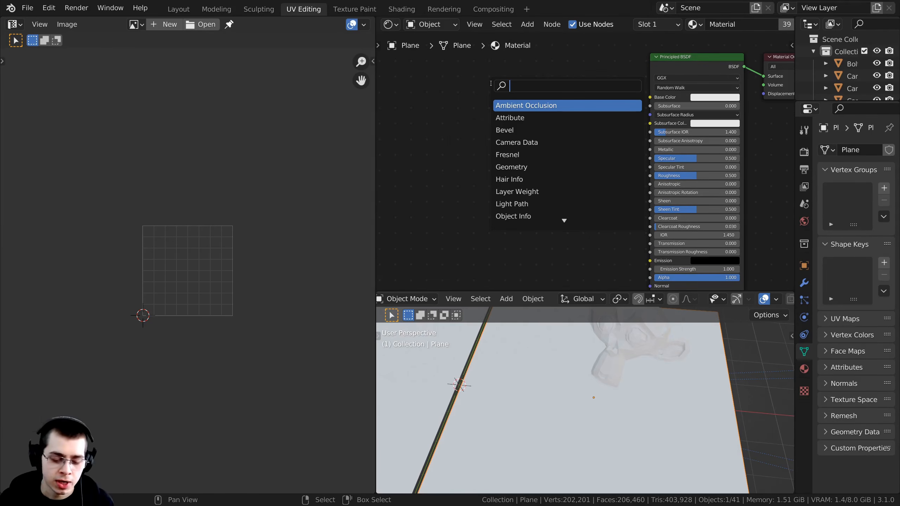
text(im)
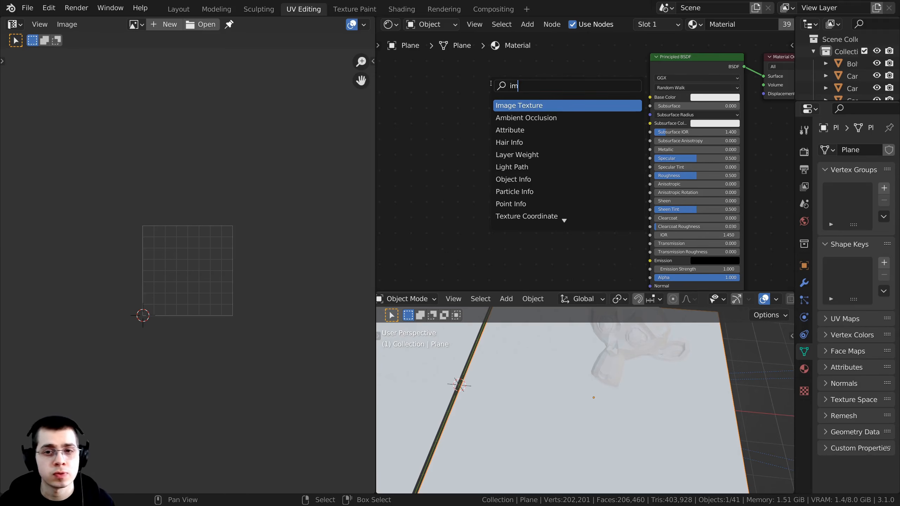
click(517, 105)
click(515, 107)
scroll(507, 133, up, 2)
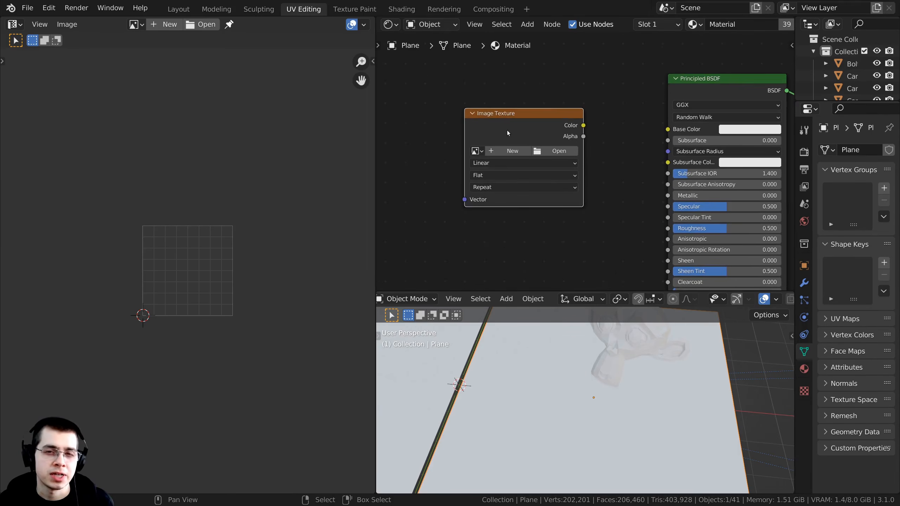
scroll(520, 117, up, 1)
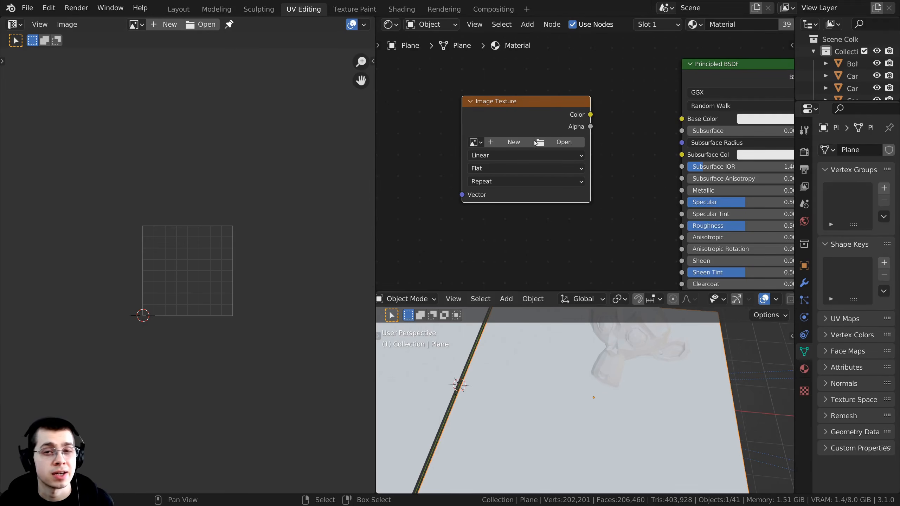
middle_drag(494, 100, 500, 87)
drag(513, 92, 508, 89)
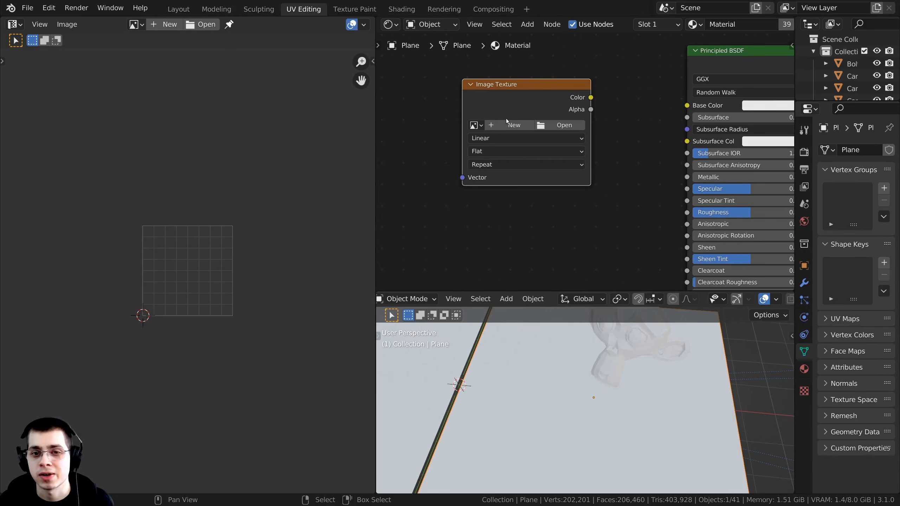
Step: Create a new image named "UV Grid" in the Image Texture node, with the generated type set to UV Grid
click(501, 126)
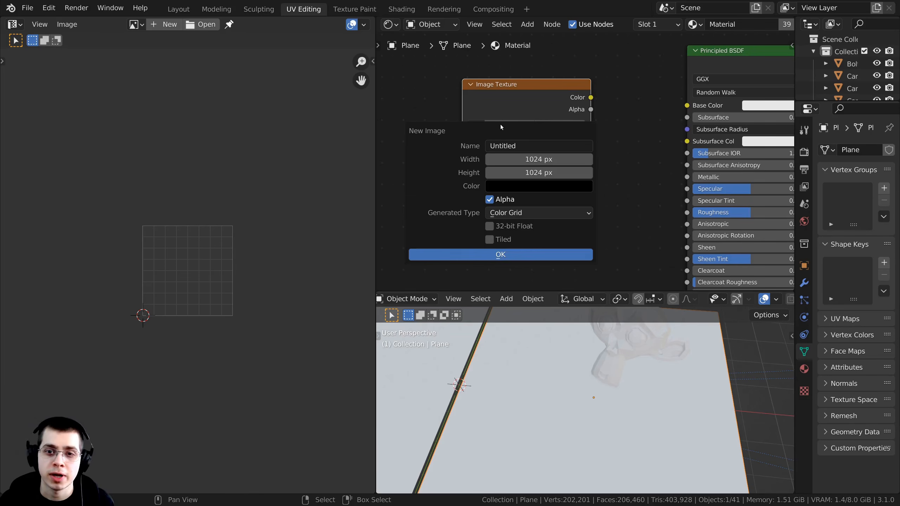
click(509, 145)
text(UV Grid)
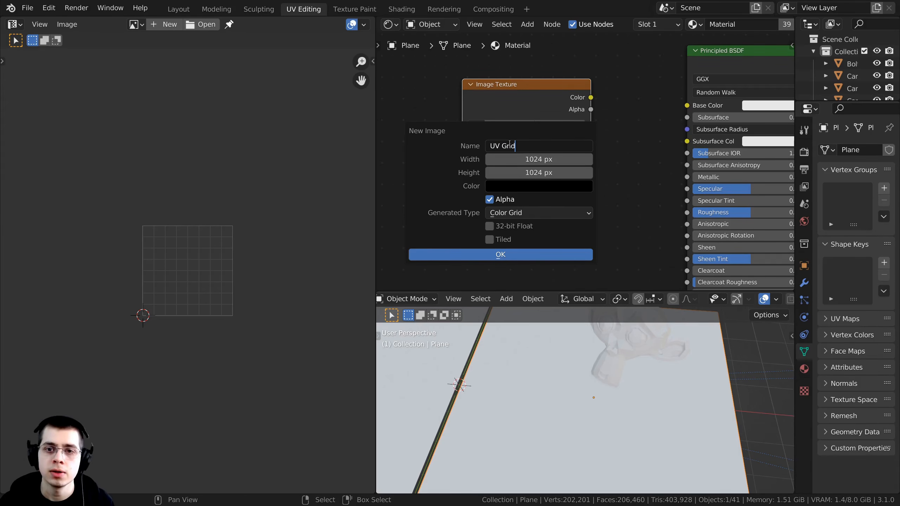
key(Return)
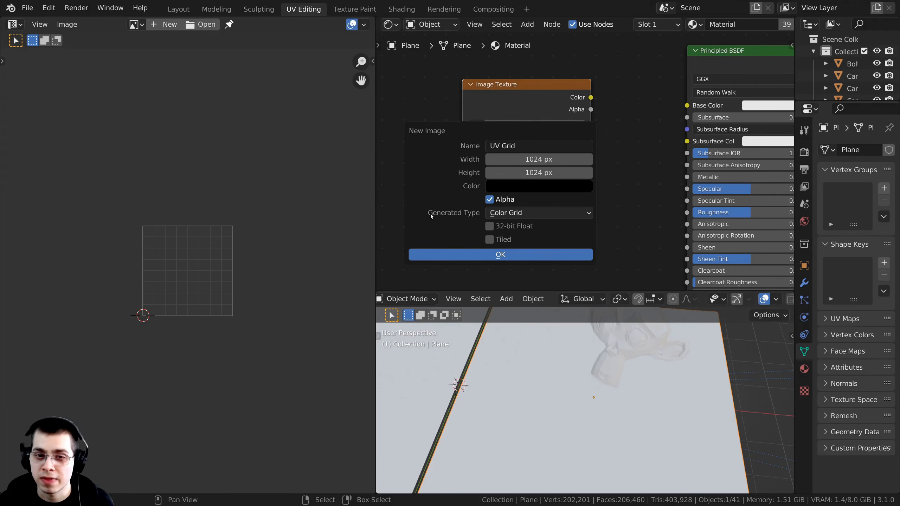
click(496, 213)
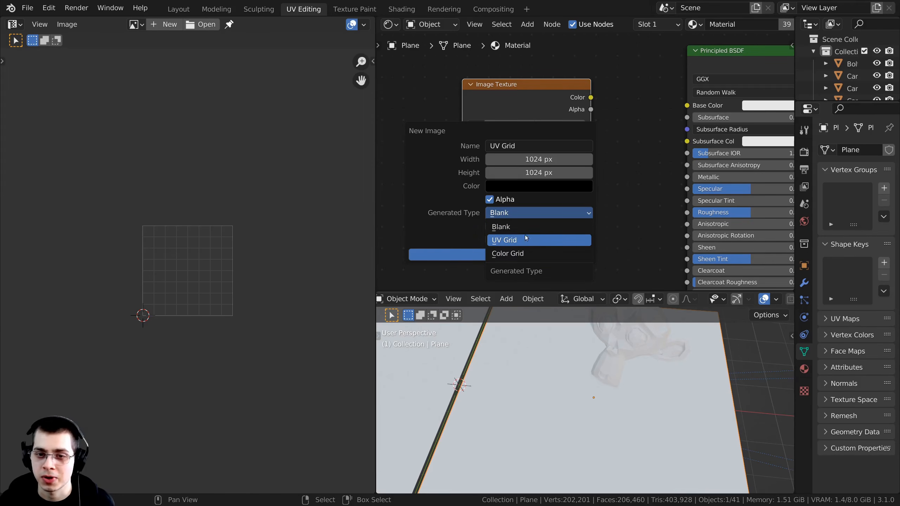
click(513, 241)
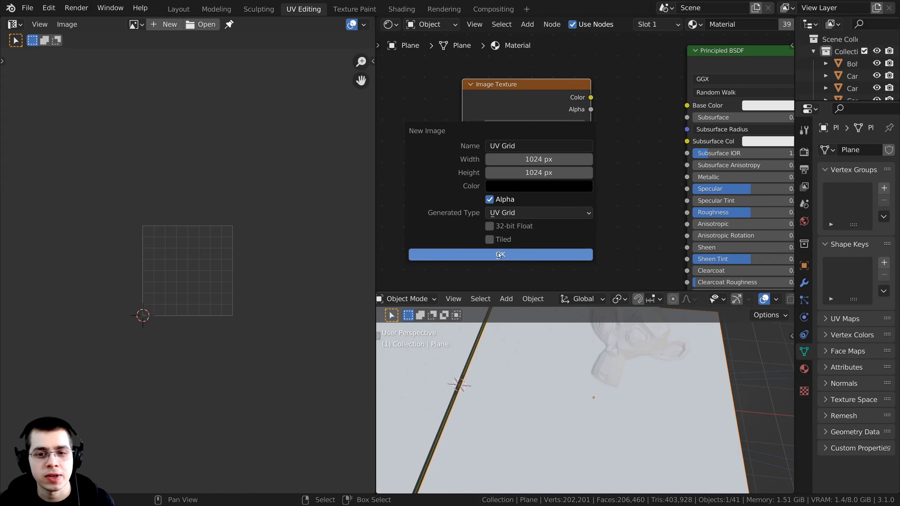
click(510, 255)
Step: Connect the UV Grid texture's Color output to the Base Color input of the Principled BSDF
drag(536, 127, 527, 122)
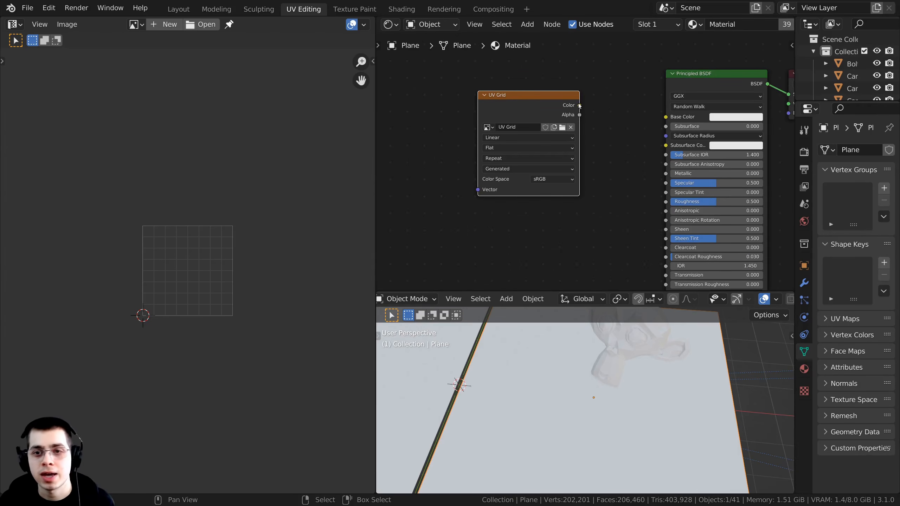
drag(580, 105, 666, 116)
middle_drag(591, 371, 616, 346)
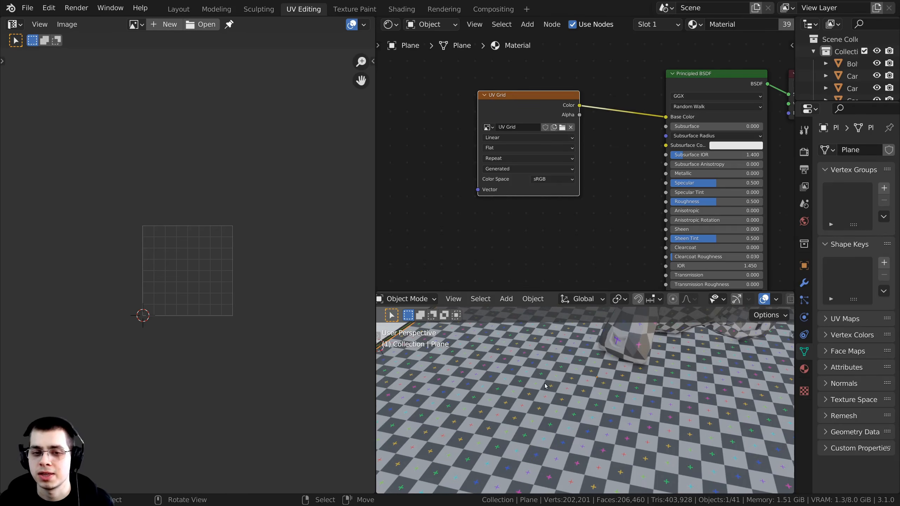
Step: Find the UV Grid image among the existing images and display it in the UV Editor
click(133, 25)
text(uv)
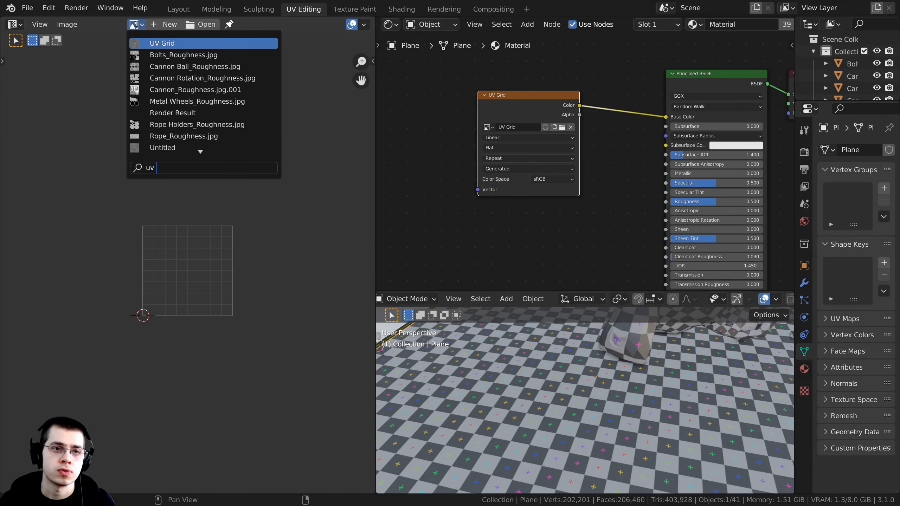
click(152, 43)
scroll(302, 195, down, 1)
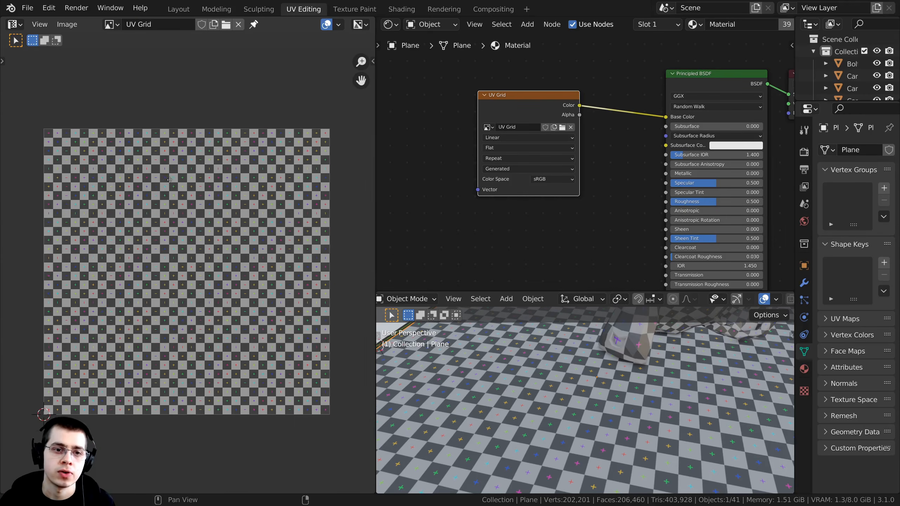
scroll(302, 194, up, 2)
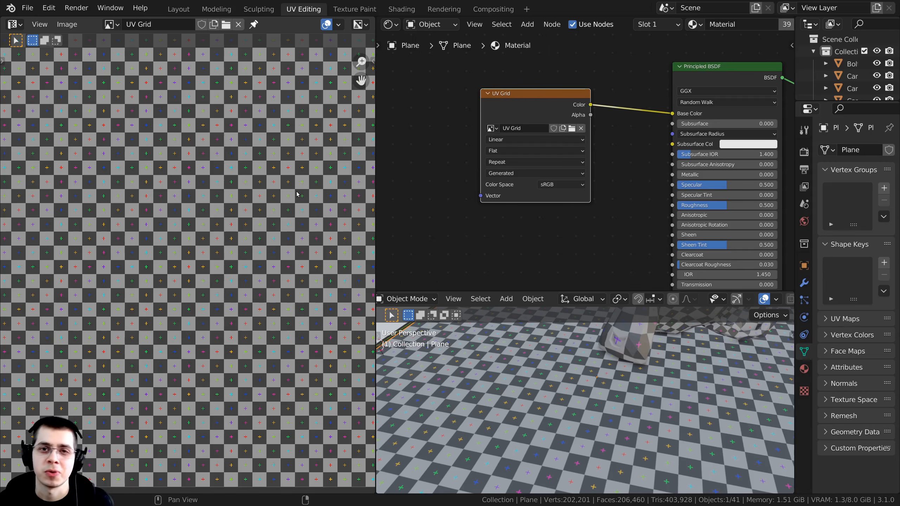
Step: Add an Image Texture node to the material of the plane under the cube, and unlink the UV Grid image from the UV Editor
scroll(440, 376, down, 5)
middle_drag(439, 376, 533, 408)
click(595, 415)
scroll(531, 144, up, 2)
key(shift+a)
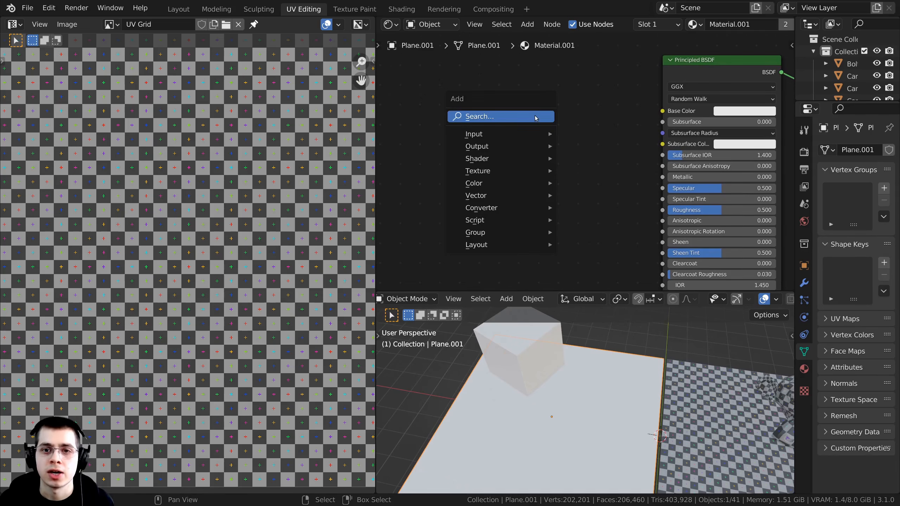
click(535, 115)
text(im)
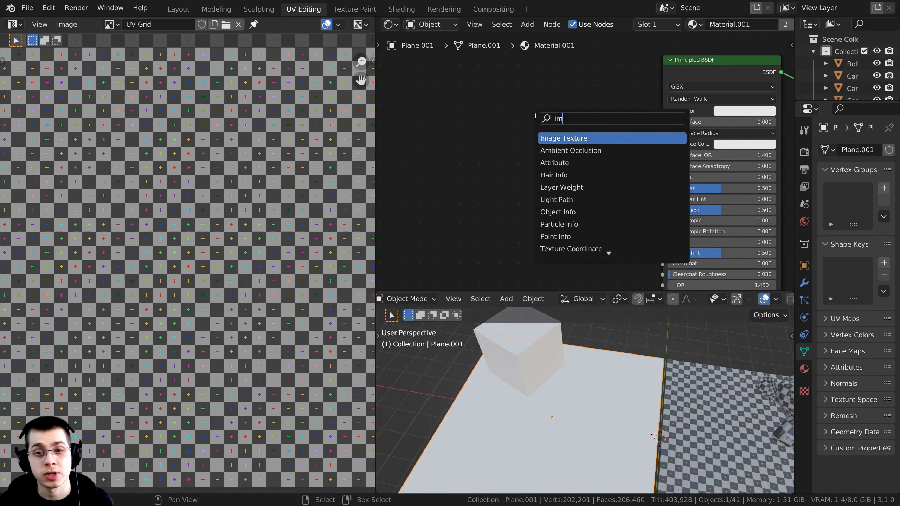
click(561, 138)
click(524, 126)
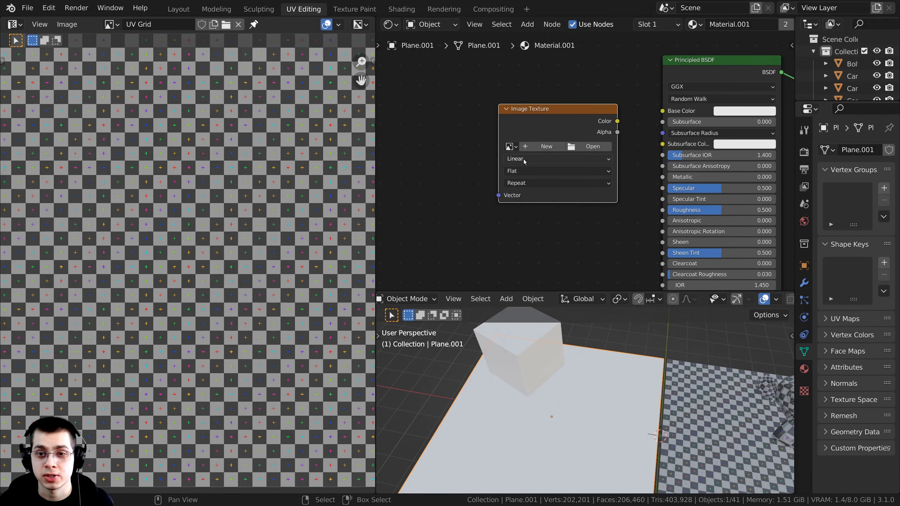
scroll(524, 157, up, 2)
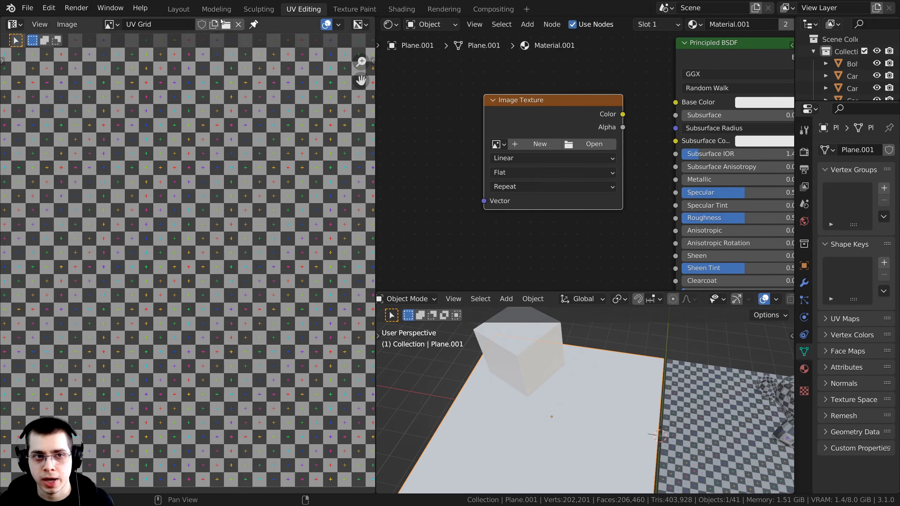
click(238, 24)
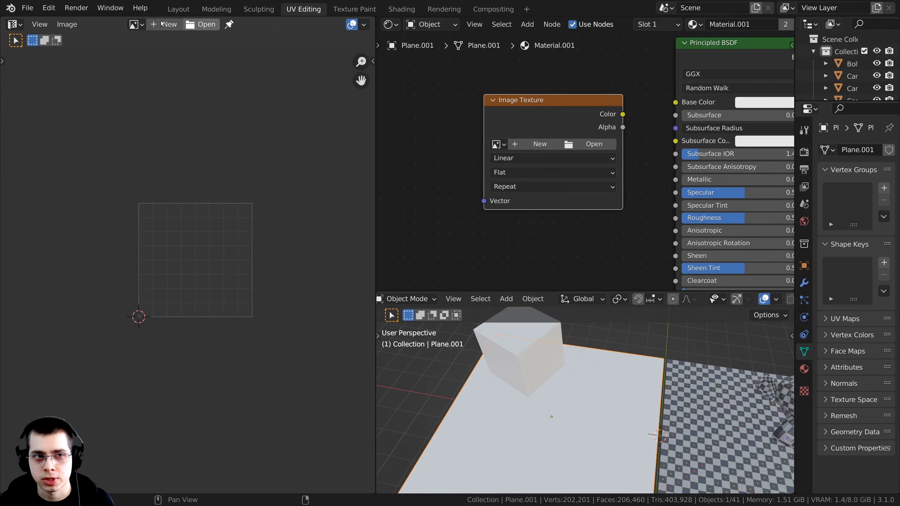
Step: Create a new image named "Color Grid" in the Image Texture node, with the generated type set to Color Grid
click(539, 143)
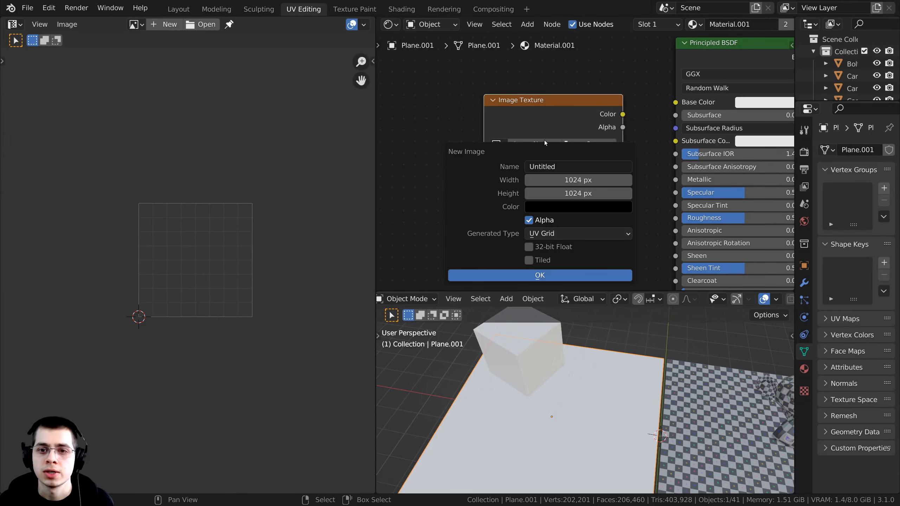
click(553, 167)
text(COl)
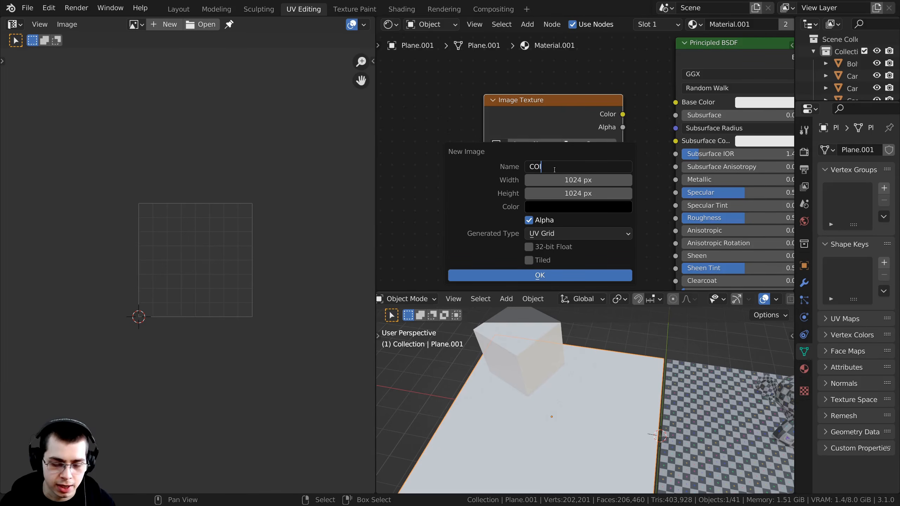
text(or Grid)
key(Return)
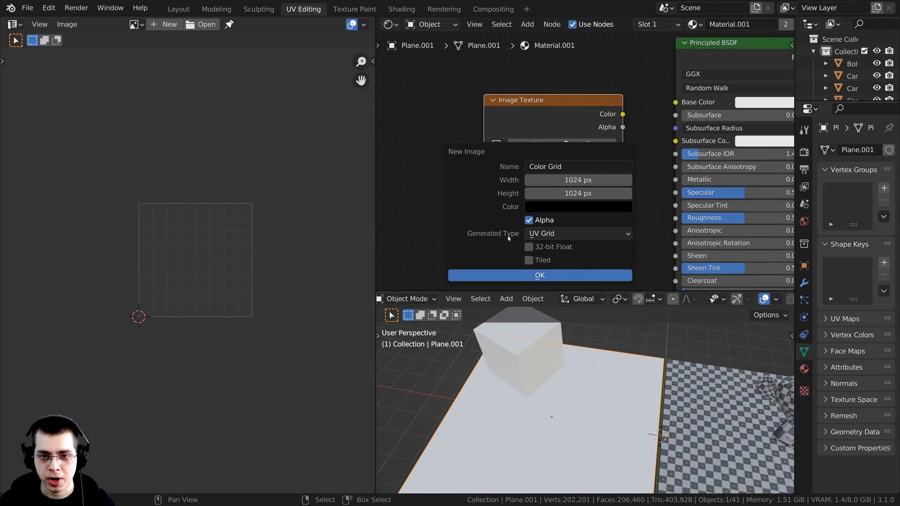
click(540, 234)
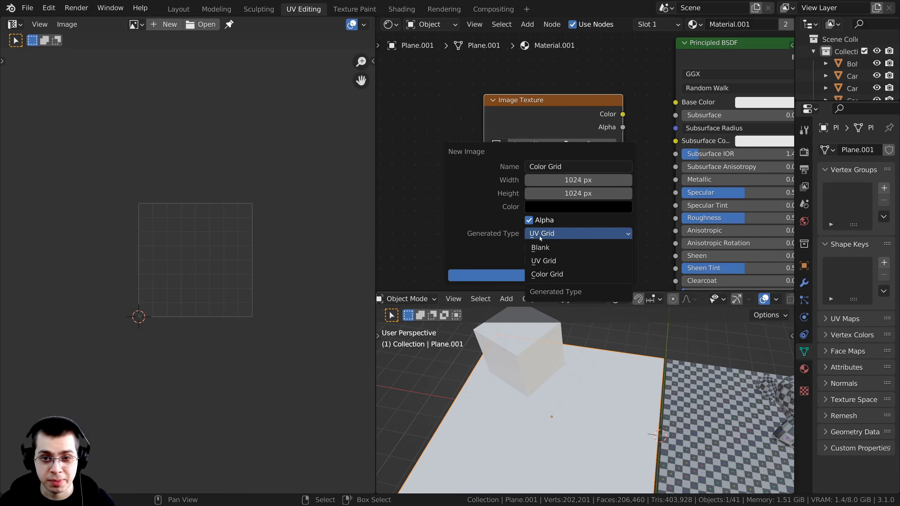
click(556, 278)
click(538, 276)
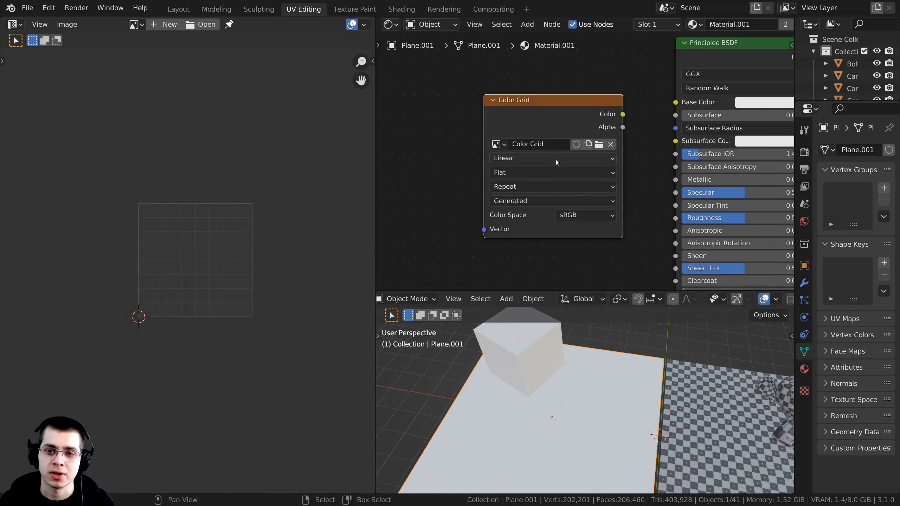
Step: Connect the Color Grid texture's Color output to Base Color, and display the Color Grid image in the UV Editor
drag(542, 135, 495, 129)
drag(576, 109, 676, 102)
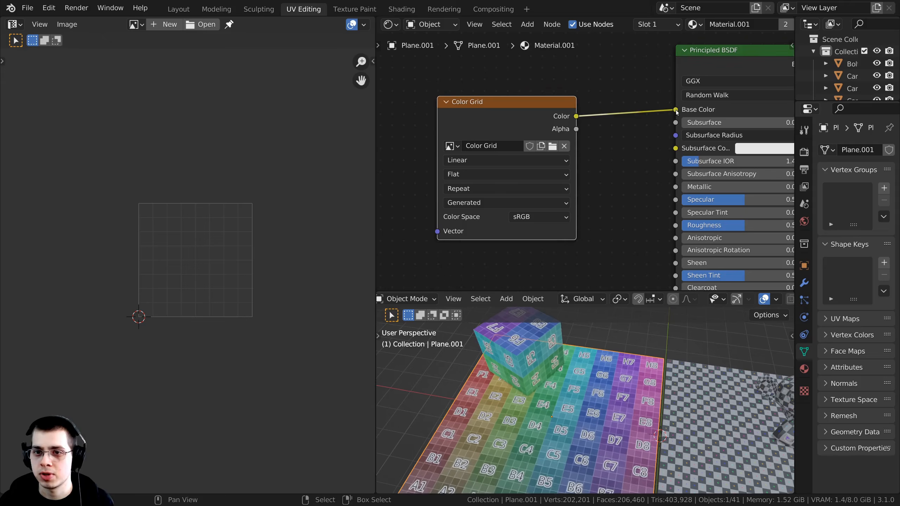
click(136, 25)
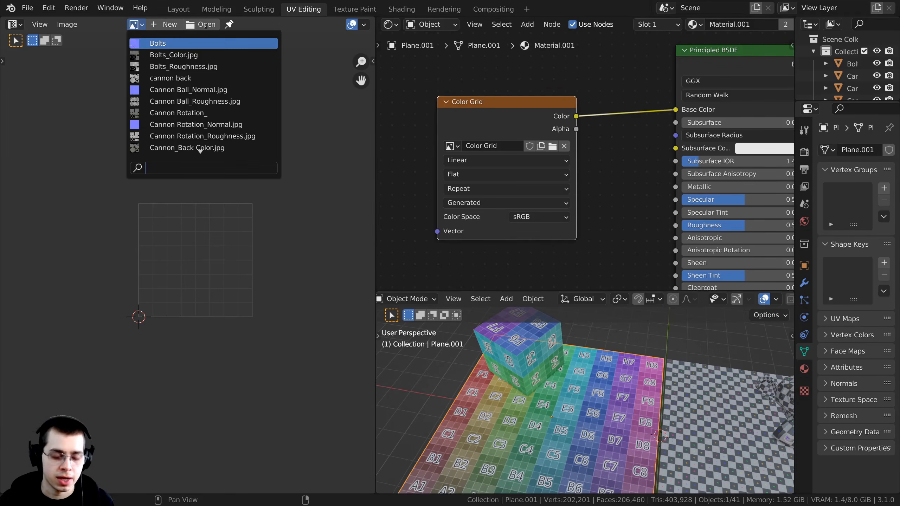
text(col)
click(213, 43)
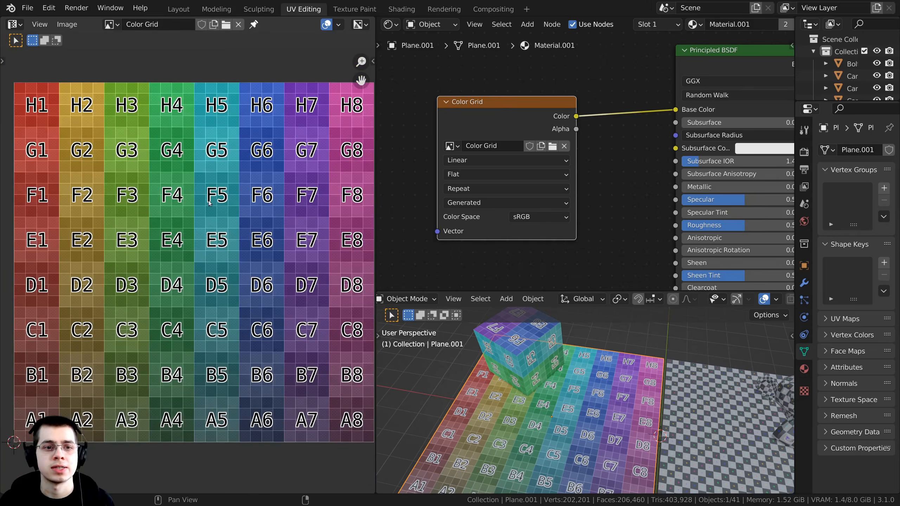
Step: Examine the Color Grid on the plane, and inspect the UV Grid squares on the monkey head's face, chin and eyes for distortion
scroll(595, 402, up, 4)
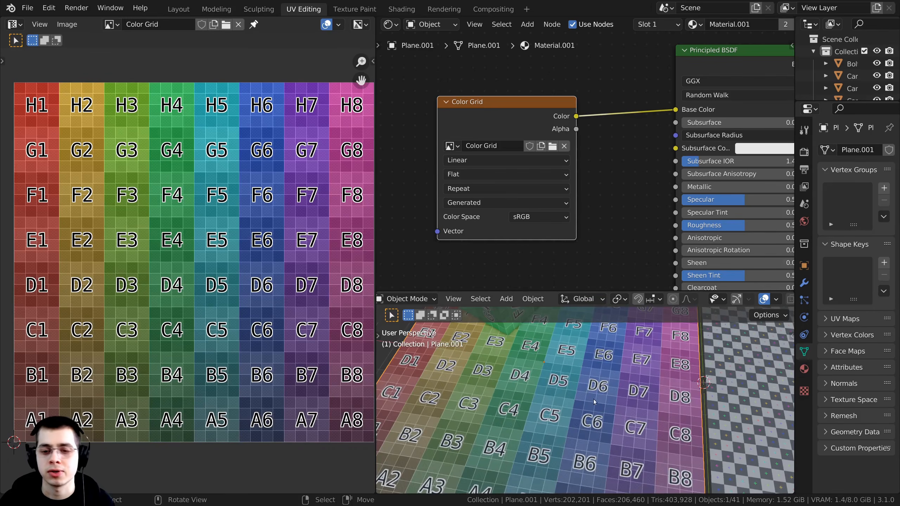
middle_drag(616, 380, 585, 362)
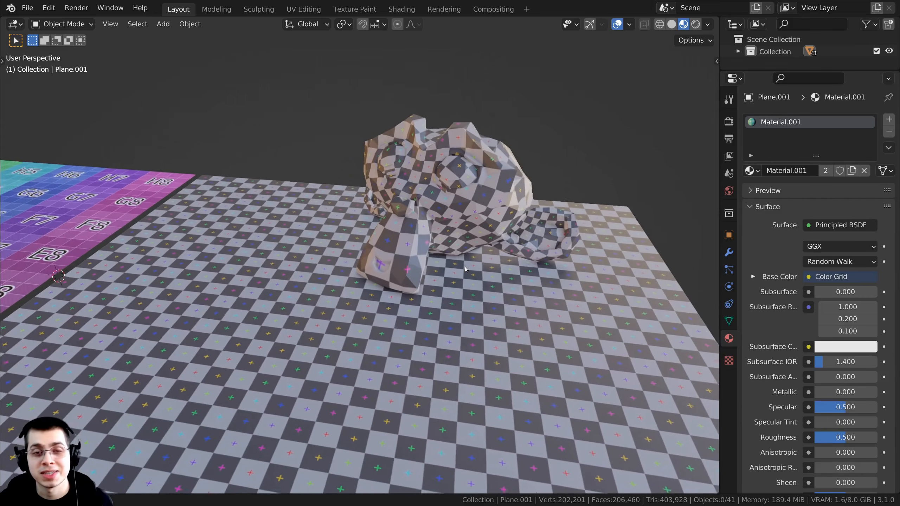
middle_drag(465, 269, 449, 265)
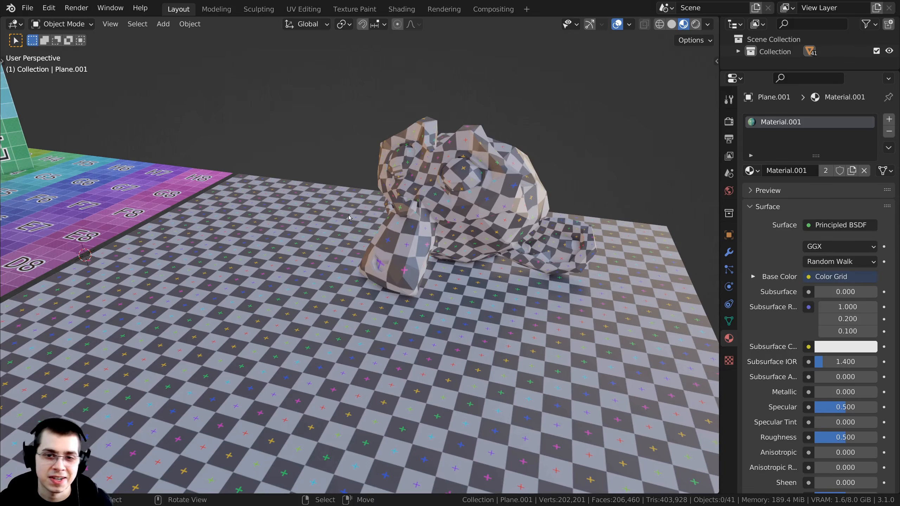
middle_drag(349, 218, 407, 234)
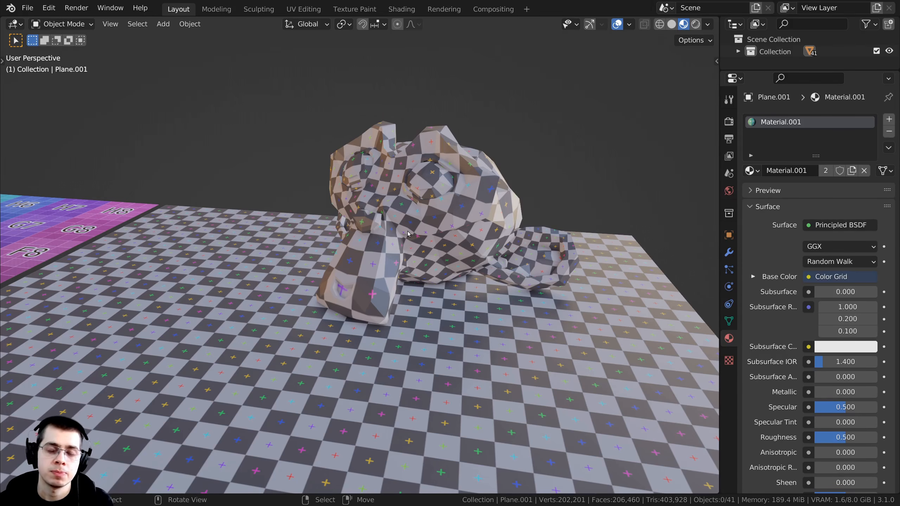
scroll(487, 303, up, 5)
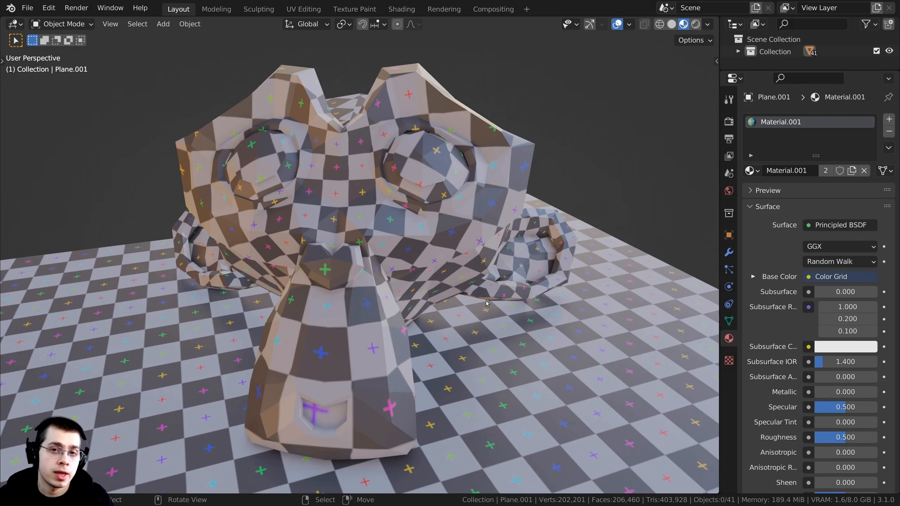
mouse_move(437, 311)
middle_down()
mouse_move(448, 311)
mouse_move(437, 310)
middle_up()
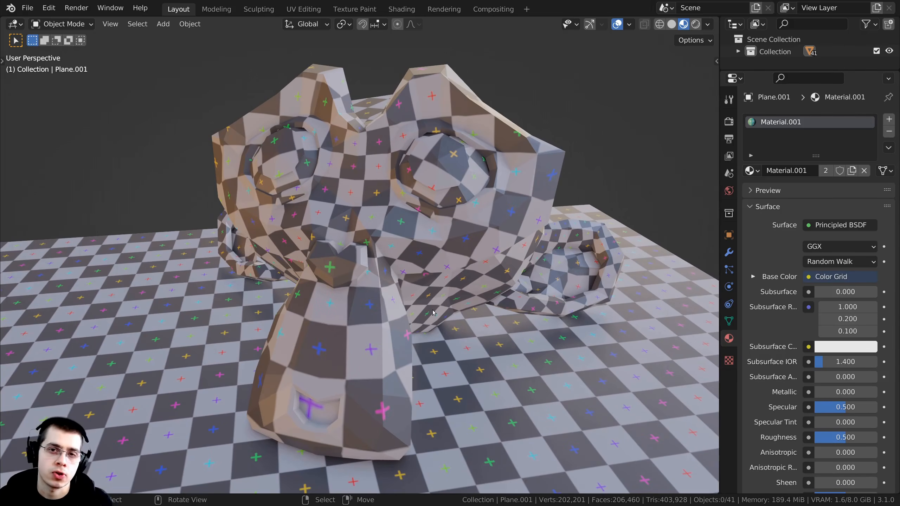
middle_drag(397, 368, 367, 328)
scroll(367, 328, up, 3)
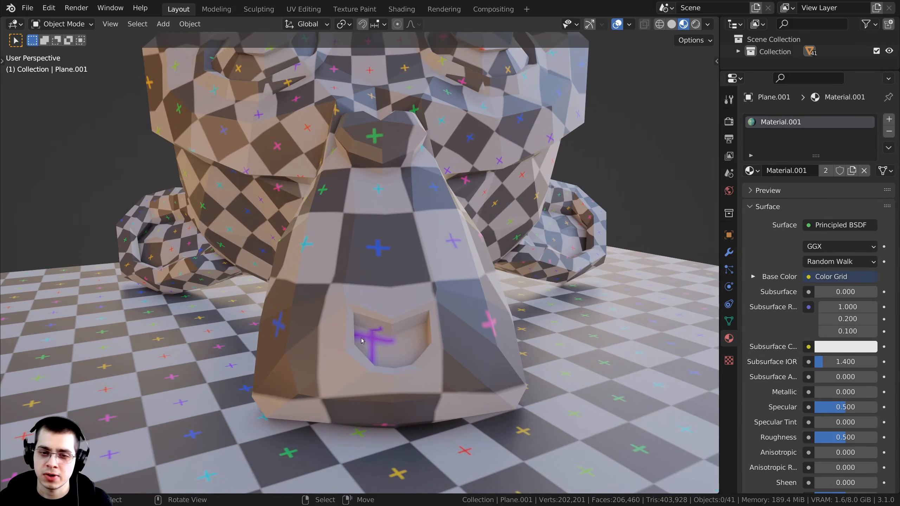
scroll(367, 340, up, 1)
scroll(395, 355, down, 6)
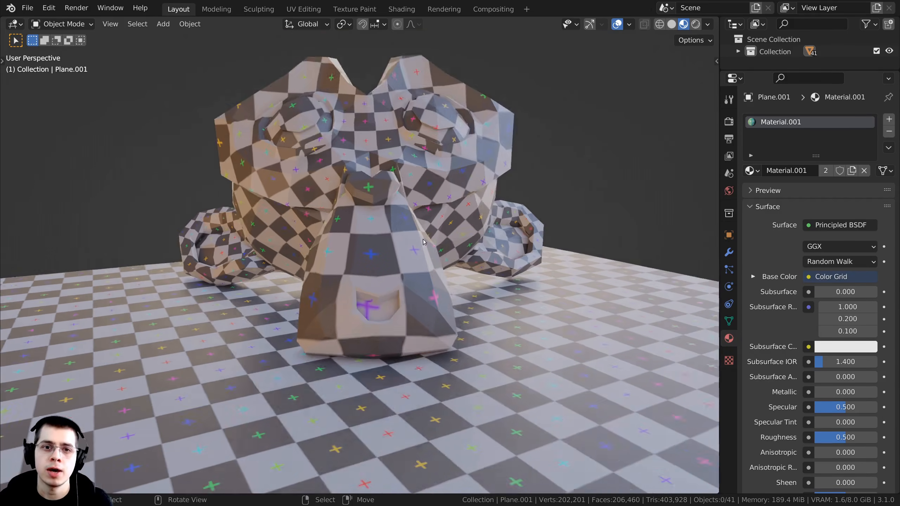
middle_drag(393, 304, 357, 319)
scroll(392, 170, up, 5)
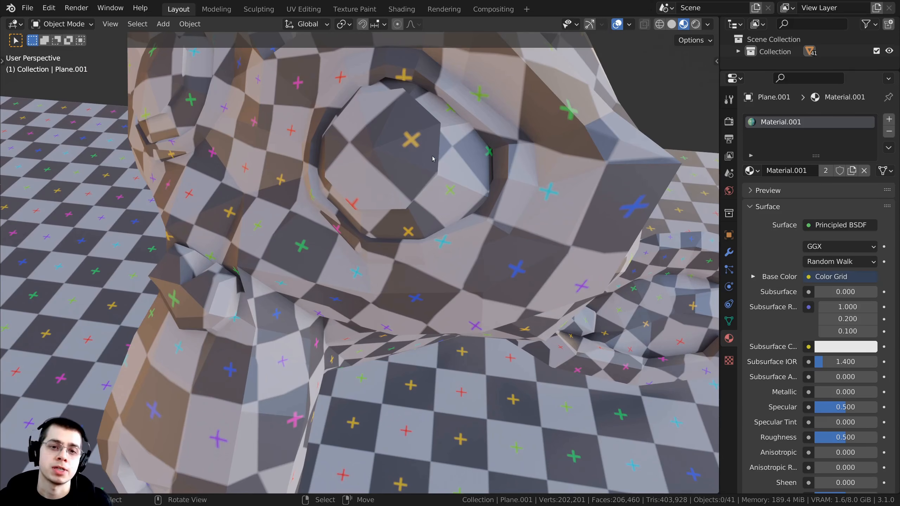
Step: Inspect the UV Grid texture along the cannon barrel and its raised rings for stretching and seams
scroll(432, 159, down, 10)
shift+middle_drag(432, 170, 276, 174)
shift+middle_drag(550, 304, 407, 260)
scroll(319, 302, up, 2)
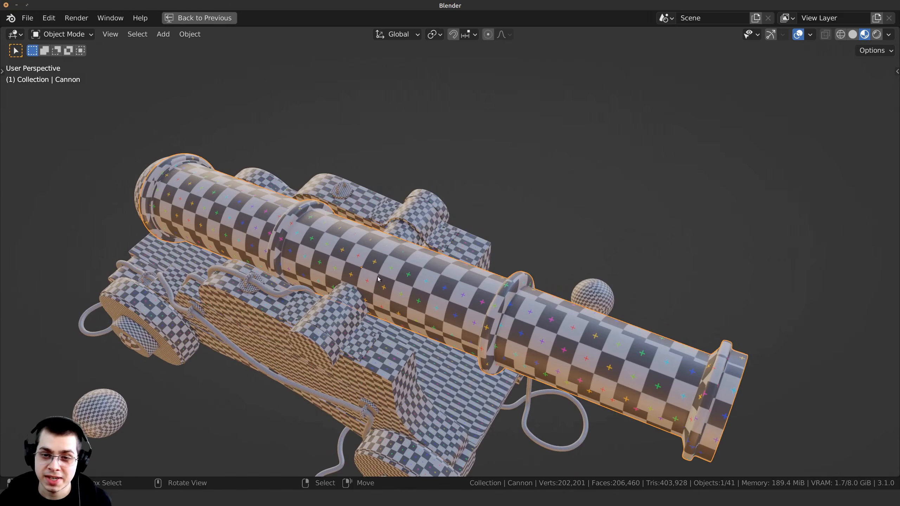
middle_drag(378, 279, 532, 271)
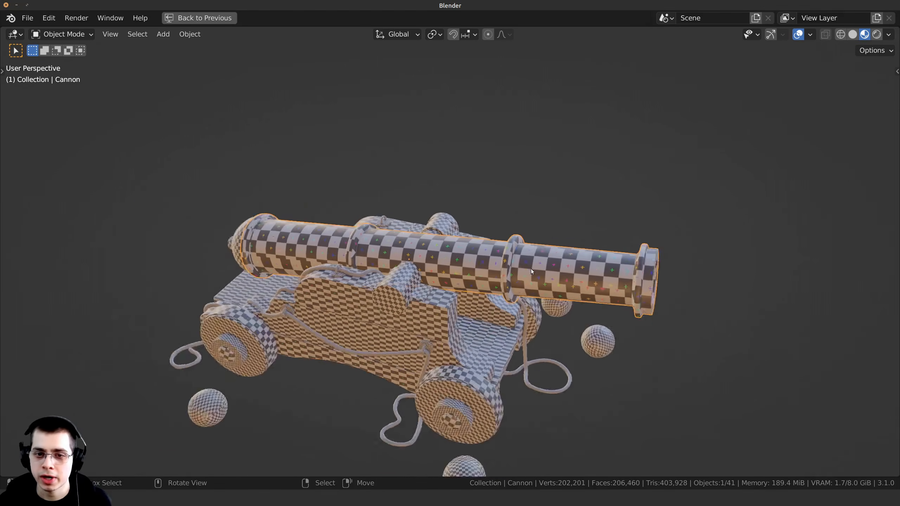
scroll(532, 272, down, 3)
scroll(395, 296, up, 10)
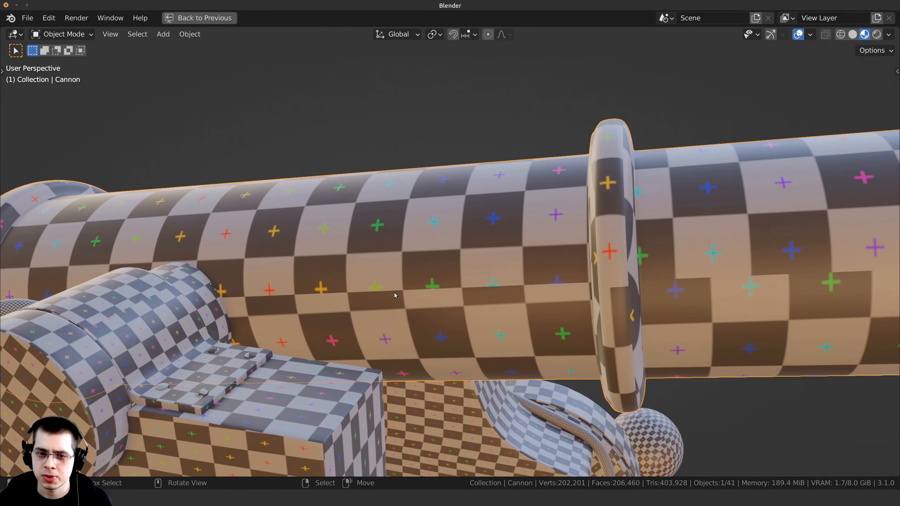
scroll(586, 295, up, 3)
scroll(508, 286, down, 3)
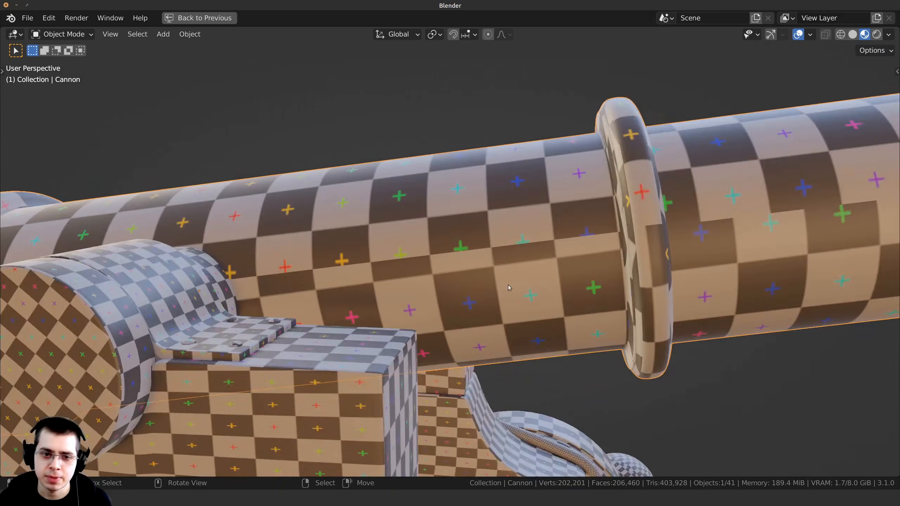
shift+middle_drag(508, 285, 496, 198)
middle_drag(496, 199, 354, 167)
scroll(464, 202, down, 3)
scroll(354, 213, up, 3)
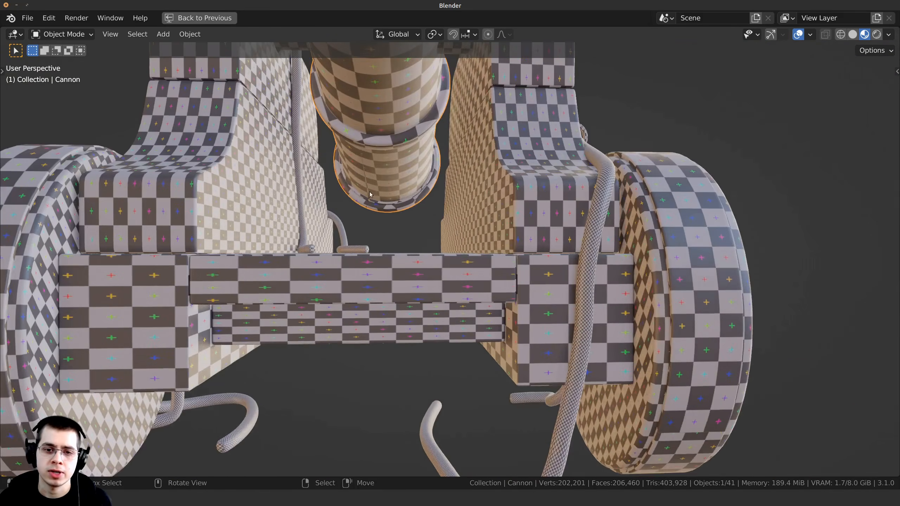
Step: Examine the UV Grid squares on the cannon's wooden carriage and wheels, selecting the side rope to compare its texture density
middle_drag(345, 271, 464, 264)
scroll(330, 255, down, 3)
scroll(464, 264, up, 4)
shift+middle_drag(461, 262, 387, 175)
scroll(389, 177, down, 3)
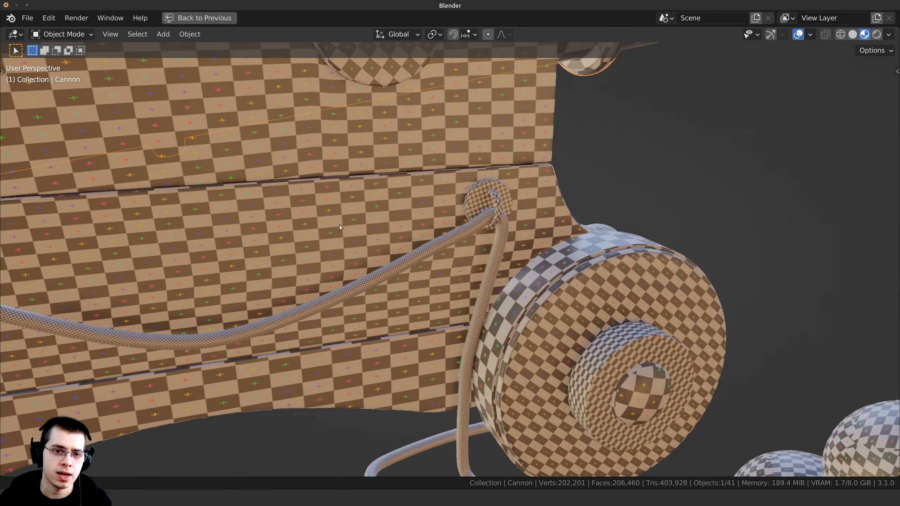
click(274, 312)
scroll(274, 312, down, 3)
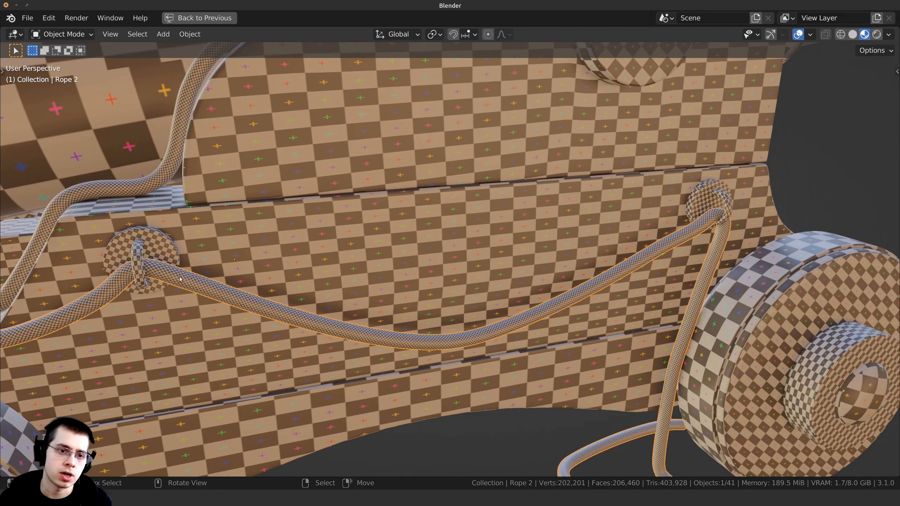
scroll(208, 277, down, 3)
scroll(352, 197, up, 3)
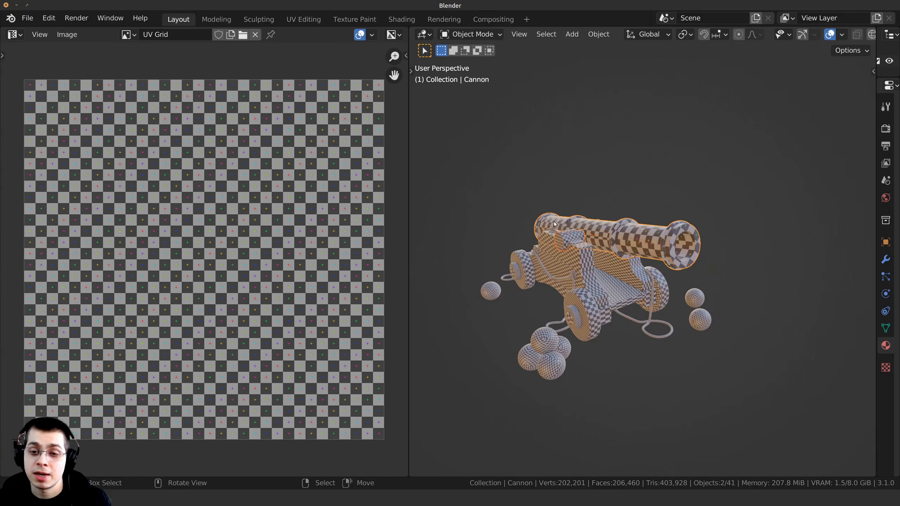
scroll(554, 221, up, 3)
click(603, 225)
key(Tab)
key(Tab)
key(Tab)
key(Tab)
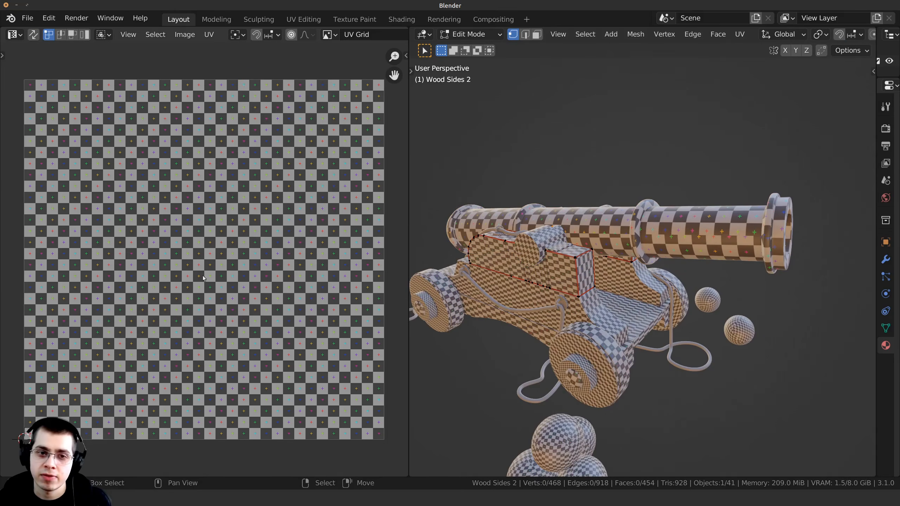
Step: Open the cannon barrel in Edit Mode, scale all of its UVs along the X axis, and return to Object Mode
click(598, 226)
key(Tab)
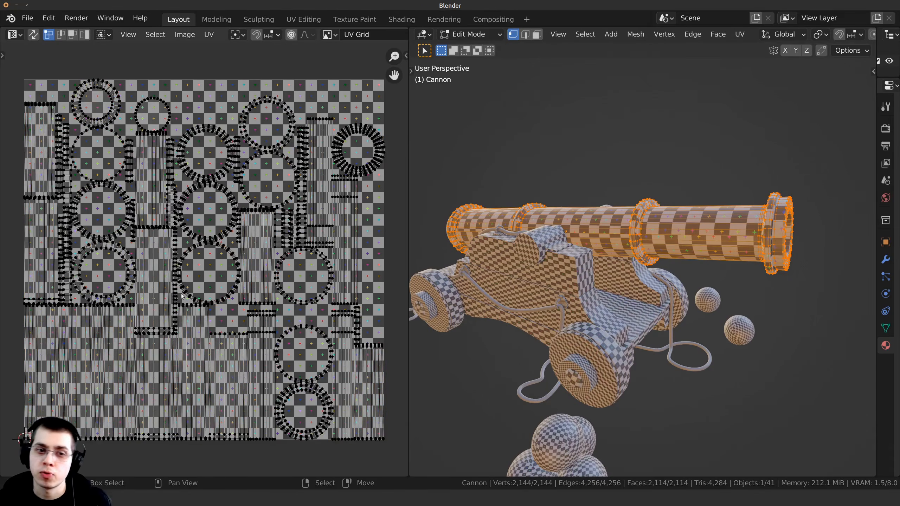
key(a)
middle_drag(598, 226, 539, 289)
key(s)
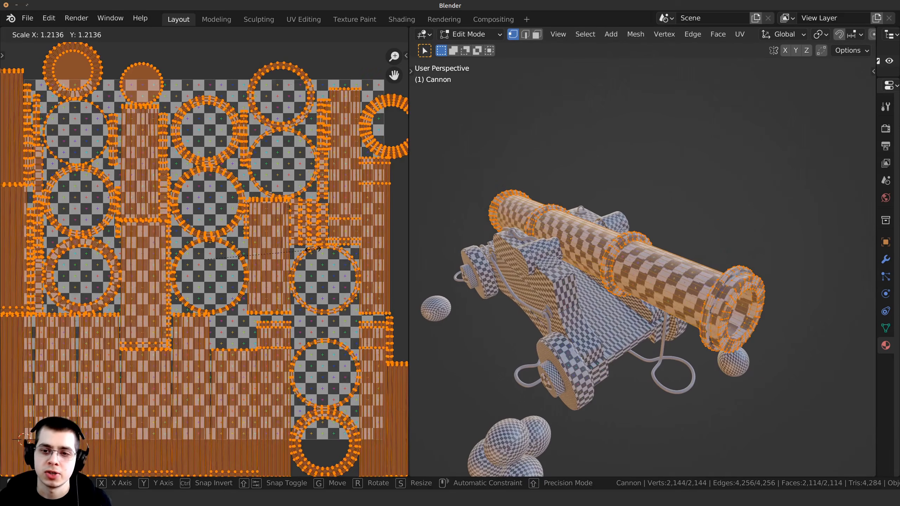
key(x)
click(317, 263)
key(Tab)
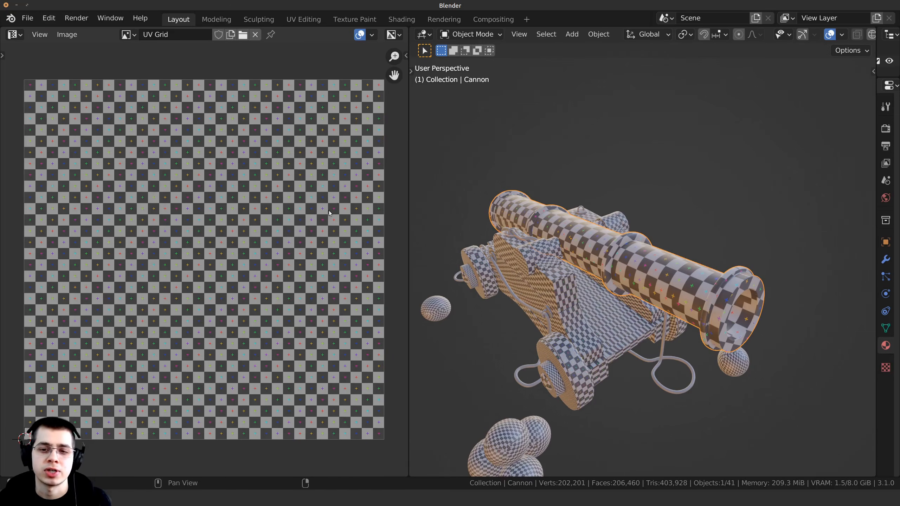
key(Tab)
middle_drag(584, 269, 588, 238)
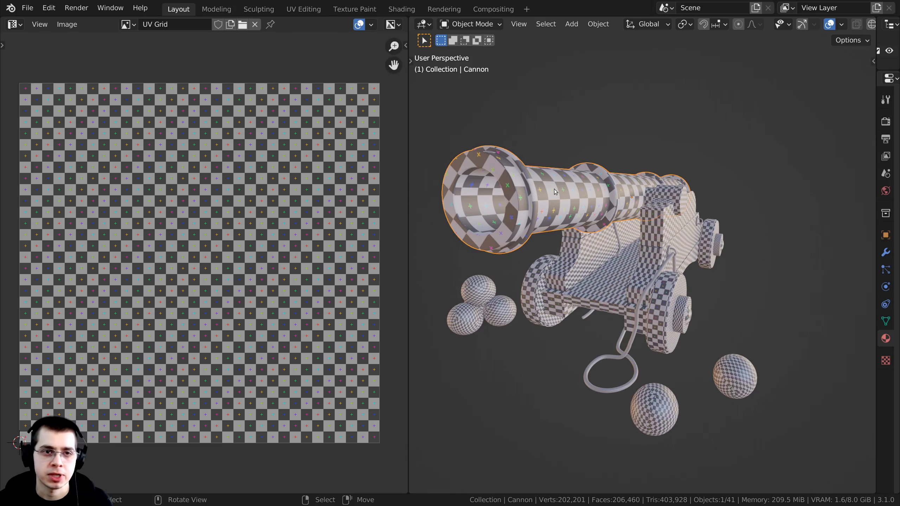
click(71, 26)
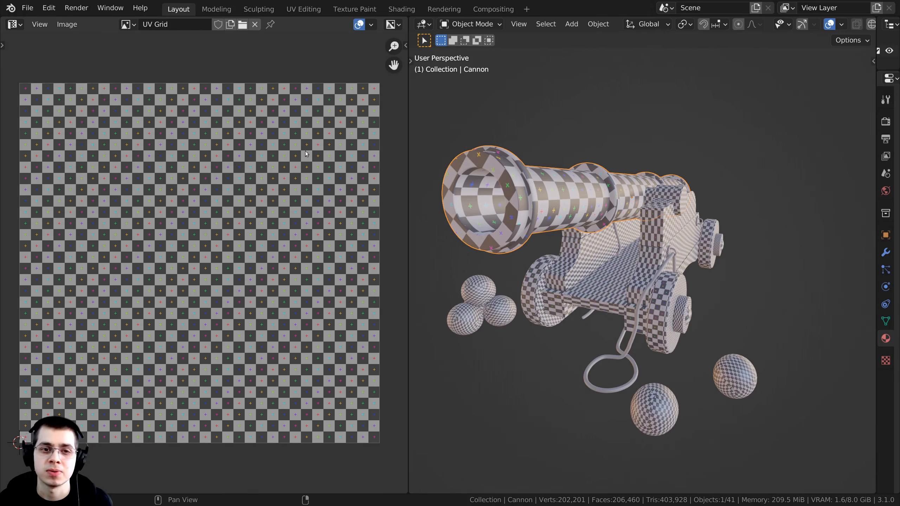
click(25, 9)
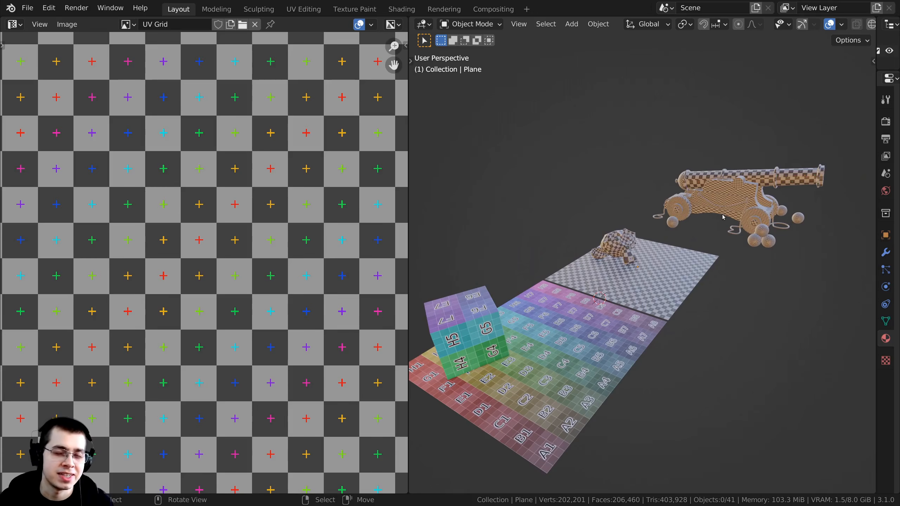
Step: Maximize the 3D viewport to view the planes, cube and monkey head with their grid textures
scroll(721, 217, up, 2)
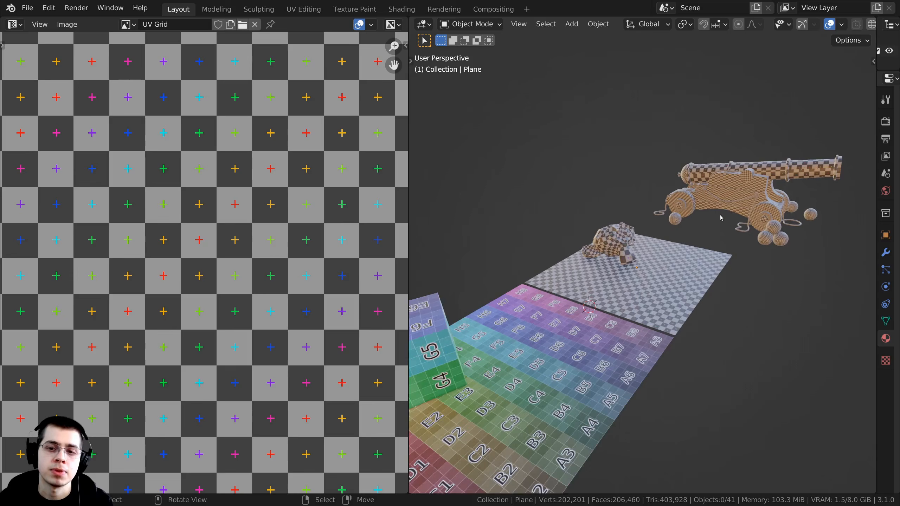
shift+middle_drag(723, 235, 676, 206)
scroll(736, 206, up, 1)
scroll(734, 225, down, 1)
key(ctrl+space)
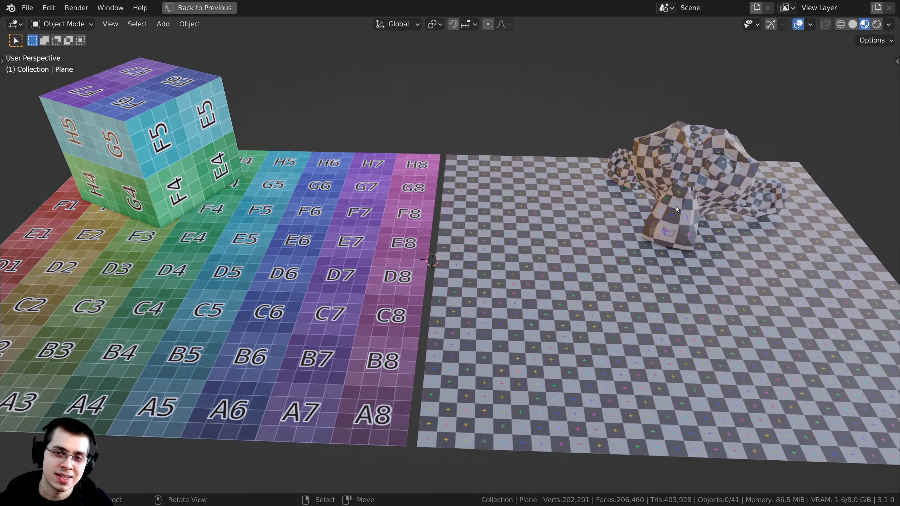